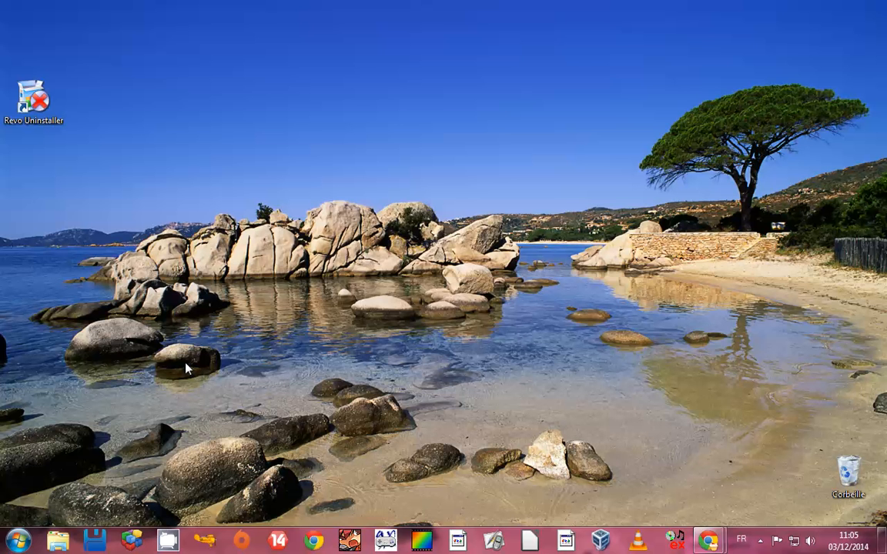
Open the Control Panel's user accounts settings and bring up the list of accounts for managing another account
{"action": "left_click", "coordinate": [16, 541]}
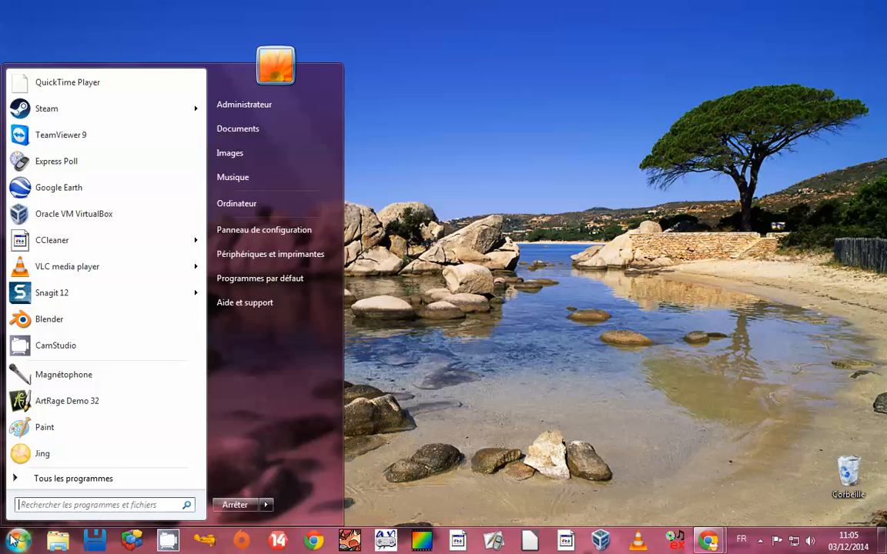
{"action": "left_click", "coordinate": [287, 231]}
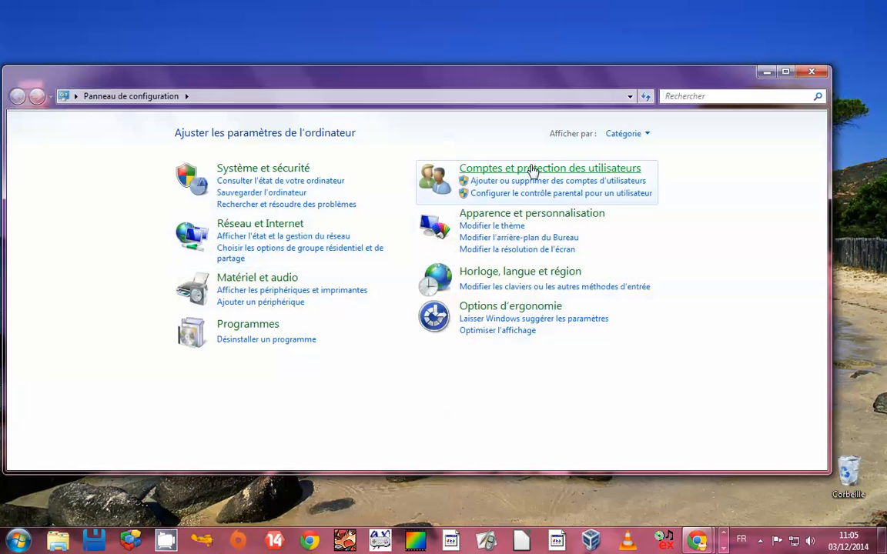
{"action": "left_click", "coordinate": [528, 171]}
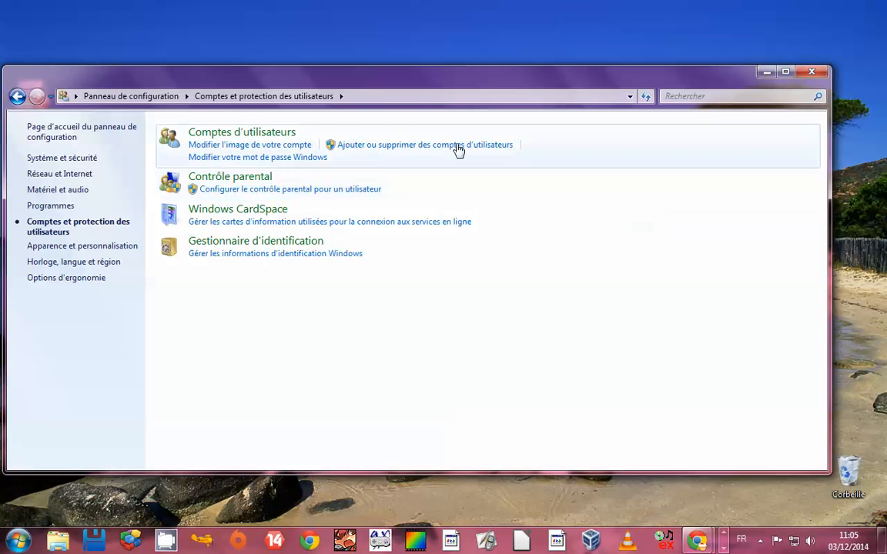
{"action": "left_click", "coordinate": [237, 135]}
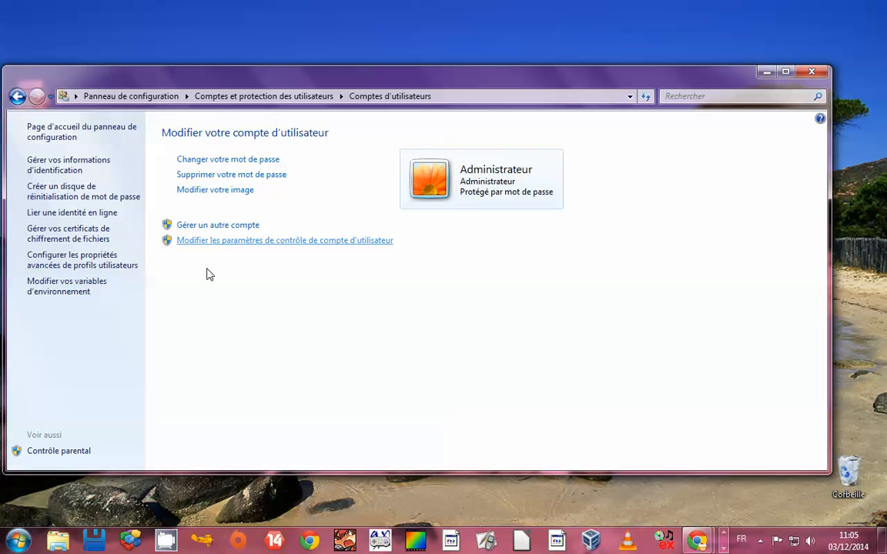
{"action": "left_click", "coordinate": [228, 225]}
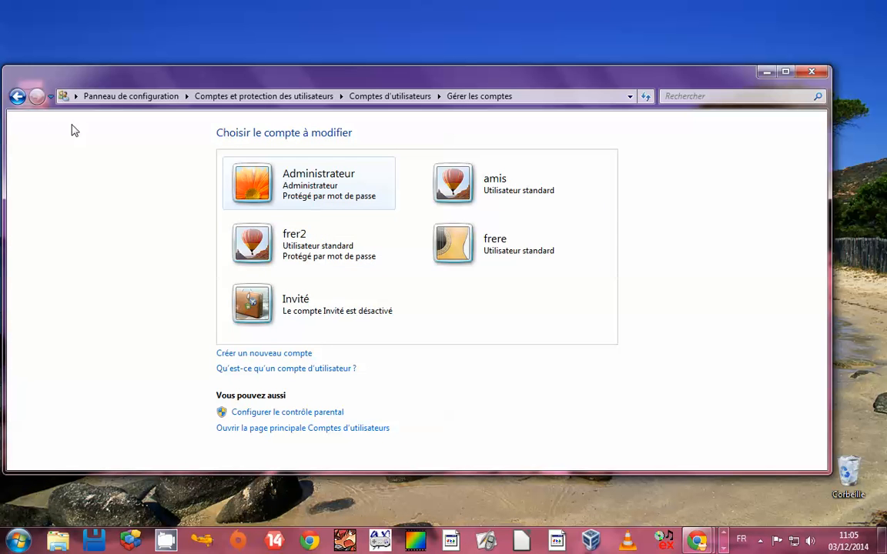
{"action": "left_click", "coordinate": [17, 97]}
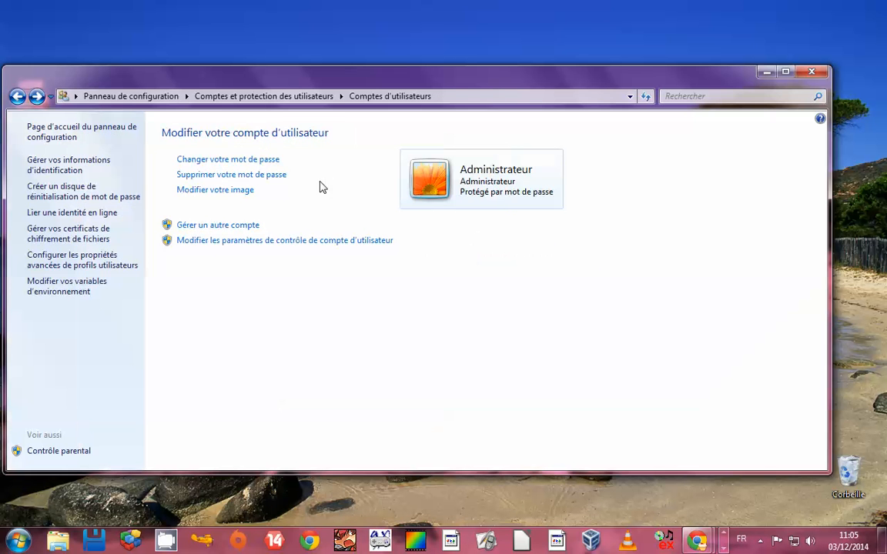
{"action": "left_click", "coordinate": [244, 228]}
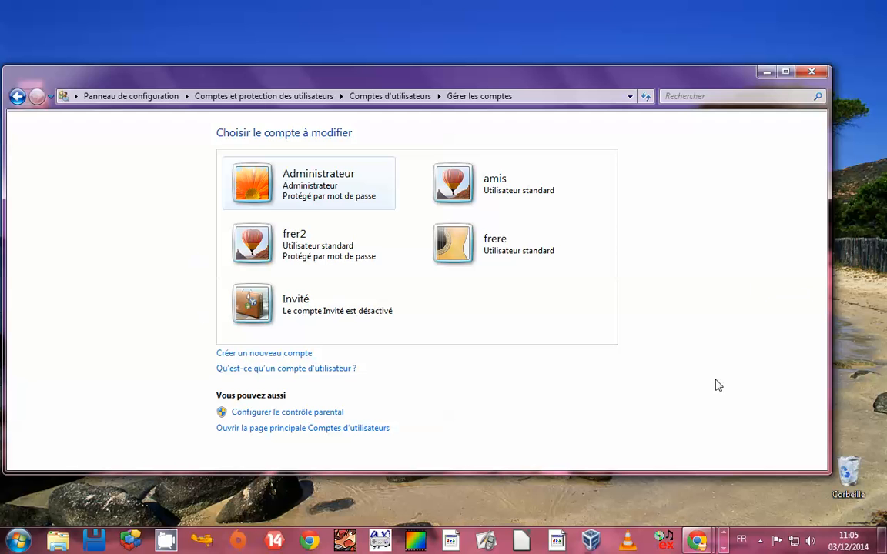
Delete the frere user account together with its files
{"action": "left_click", "coordinate": [495, 256]}
{"action": "left_click", "coordinate": [266, 231]}
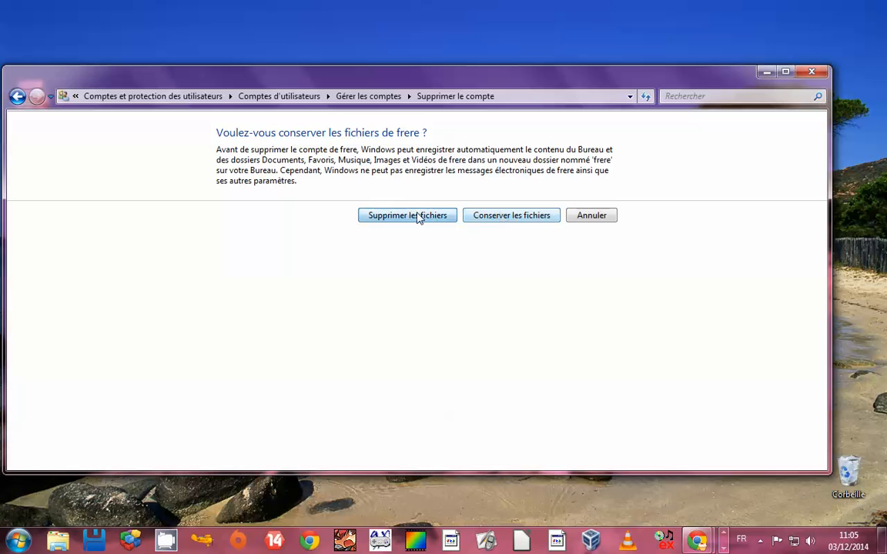
{"action": "left_click", "coordinate": [419, 216]}
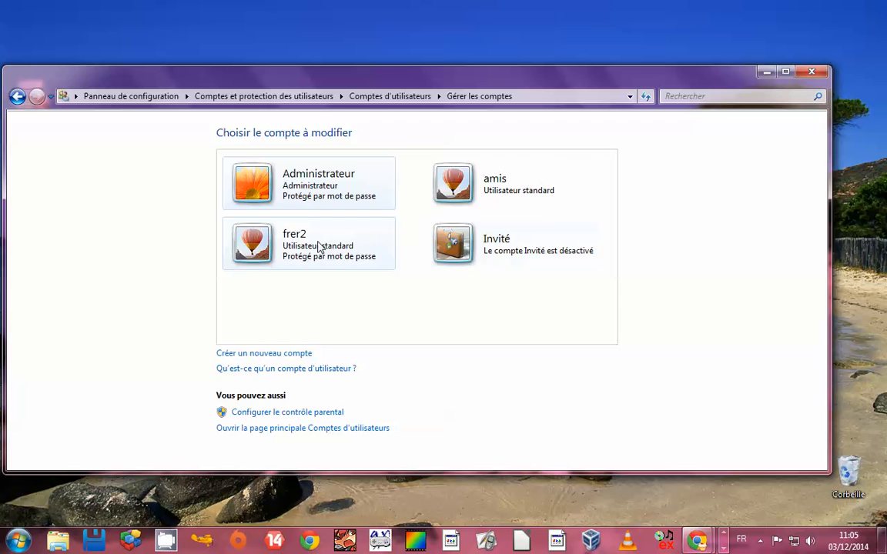
Delete the password-protected frer2 user account together with its files
{"action": "left_click", "coordinate": [319, 245]}
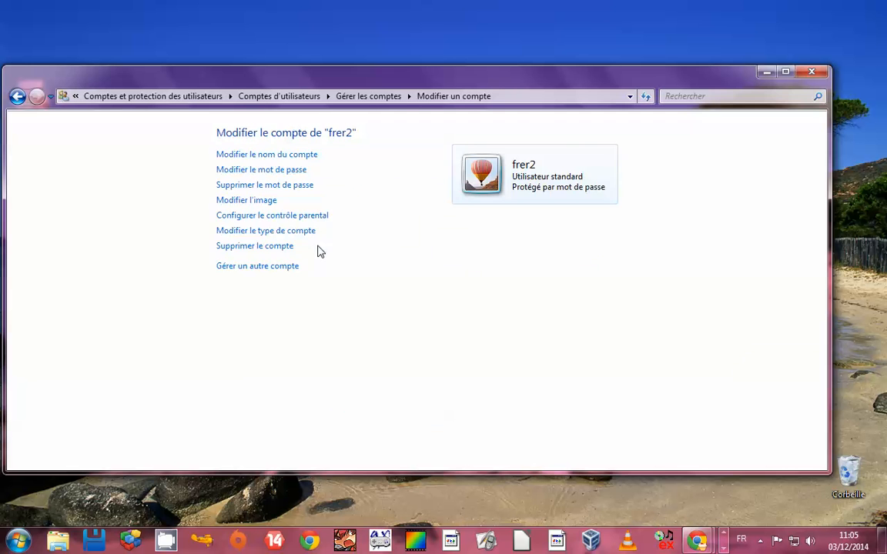
{"action": "left_click", "coordinate": [255, 246]}
{"action": "left_click", "coordinate": [434, 218]}
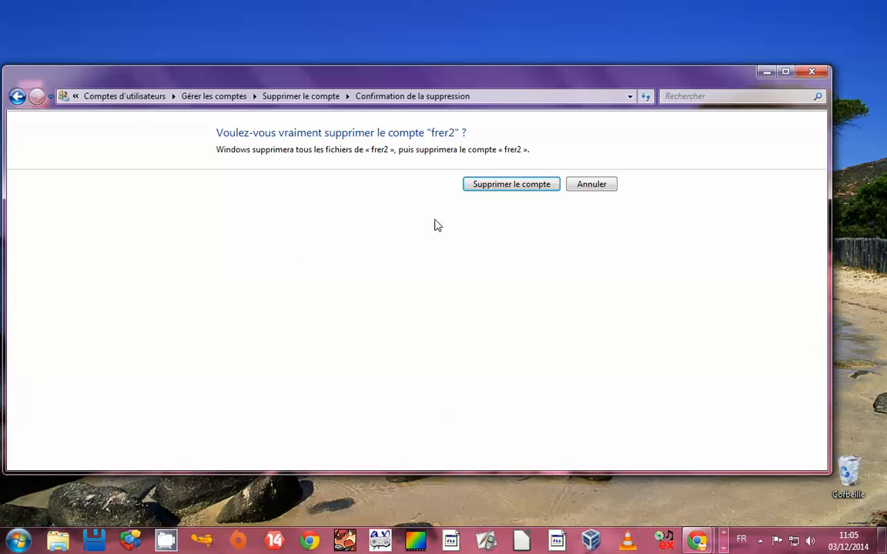
{"action": "left_click", "coordinate": [489, 187]}
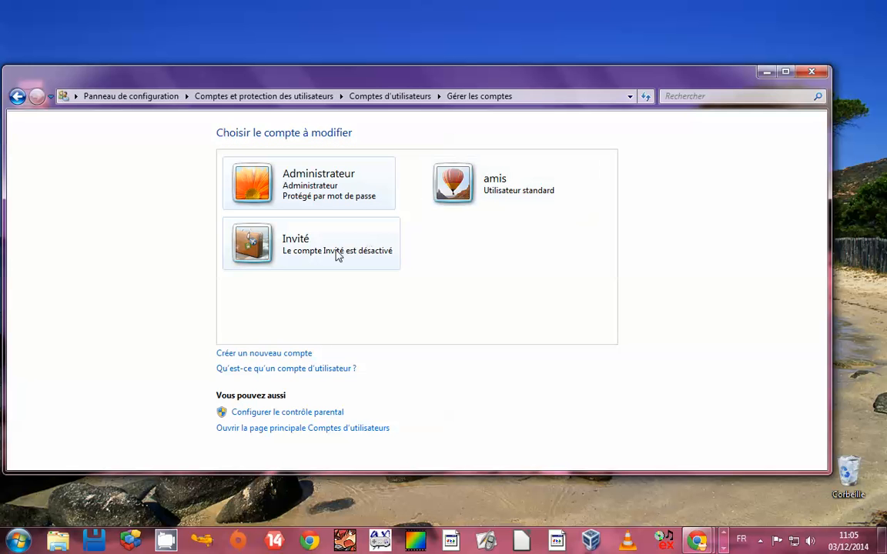
Delete the amis user account together with its files and confirm the deletion
{"action": "left_click", "coordinate": [453, 196]}
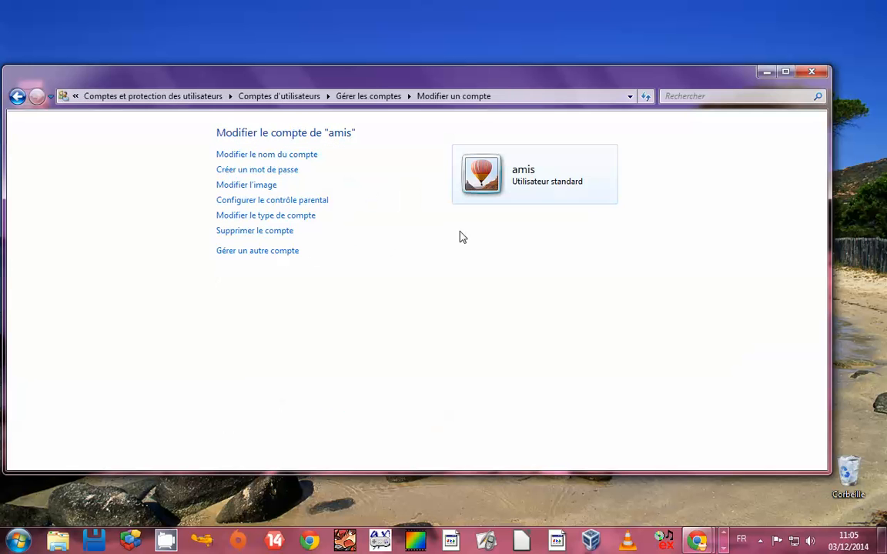
{"action": "left_click", "coordinate": [262, 232]}
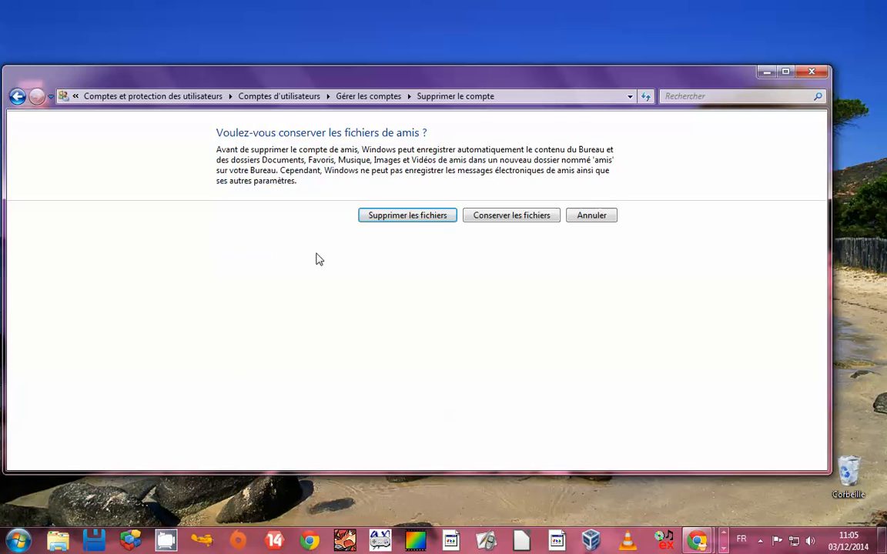
{"action": "left_click", "coordinate": [421, 220]}
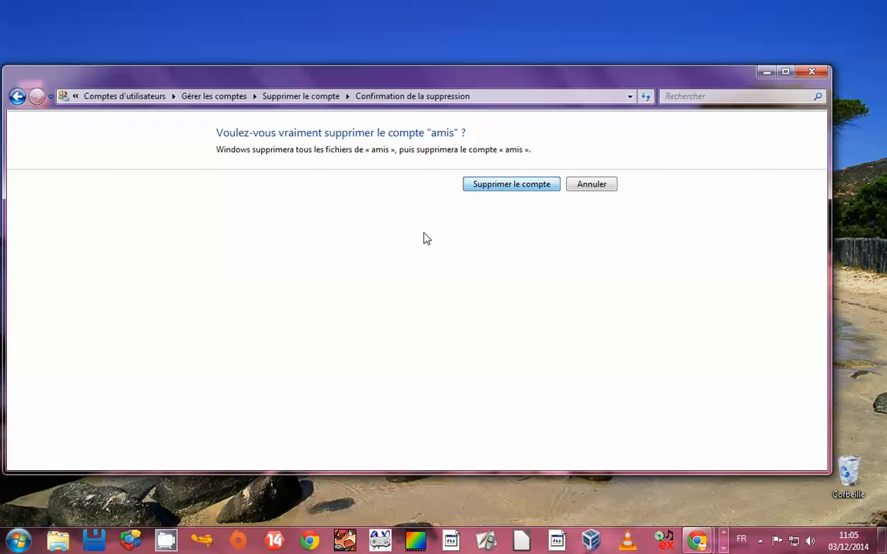
{"action": "left_click", "coordinate": [501, 187]}
Activate the Invité guest account from the account list
{"action": "left_click", "coordinate": [298, 169]}
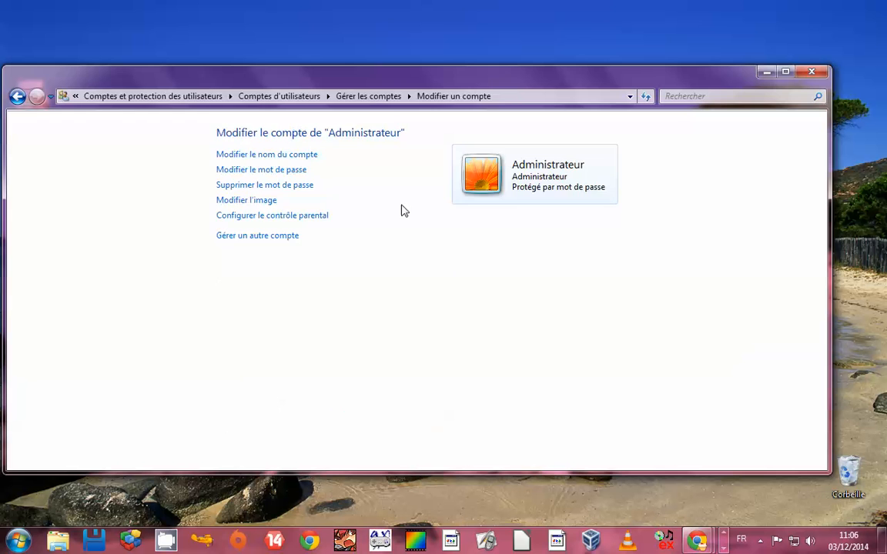
{"action": "left_click", "coordinate": [17, 97]}
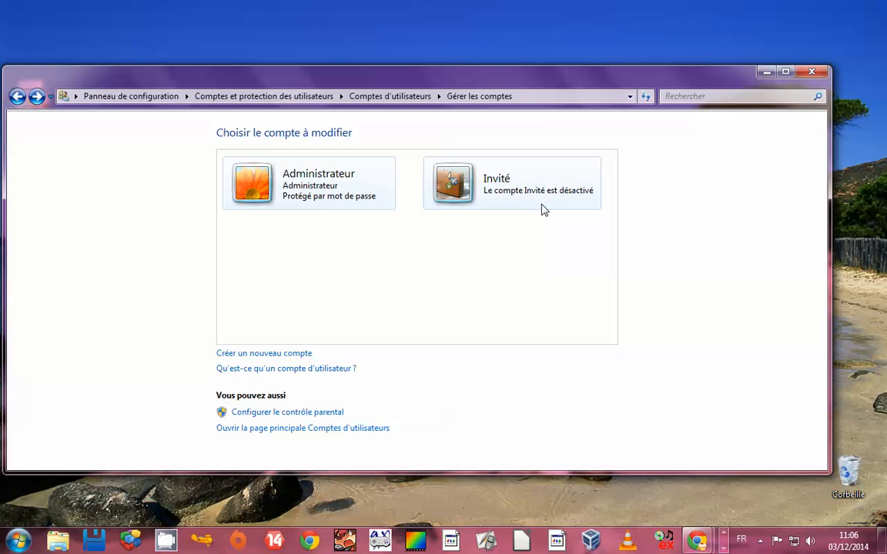
{"action": "left_click", "coordinate": [519, 197]}
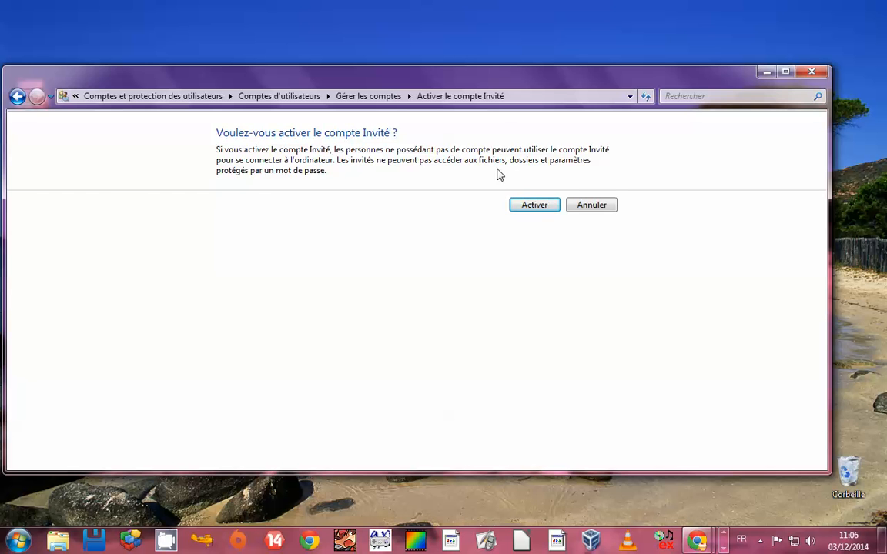
{"action": "left_click", "coordinate": [538, 208]}
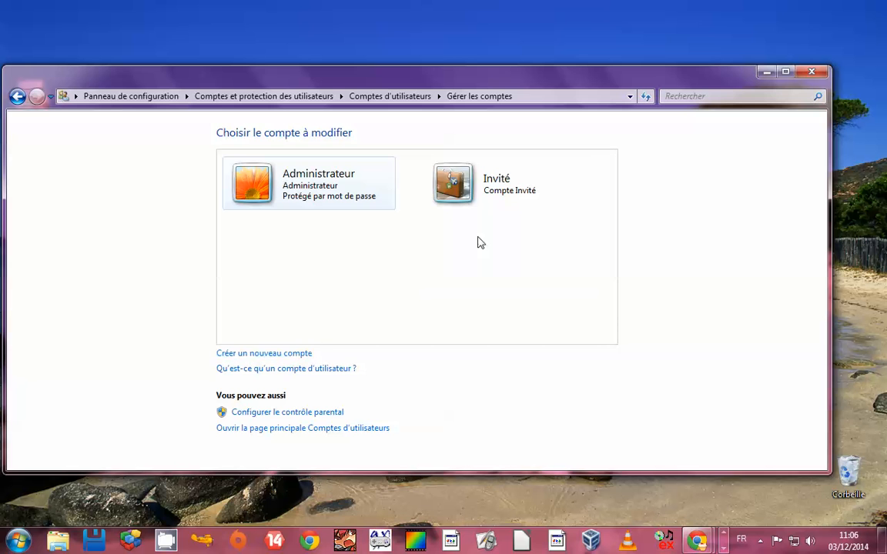
Create a new standard user account named amis
{"action": "left_click", "coordinate": [275, 354]}
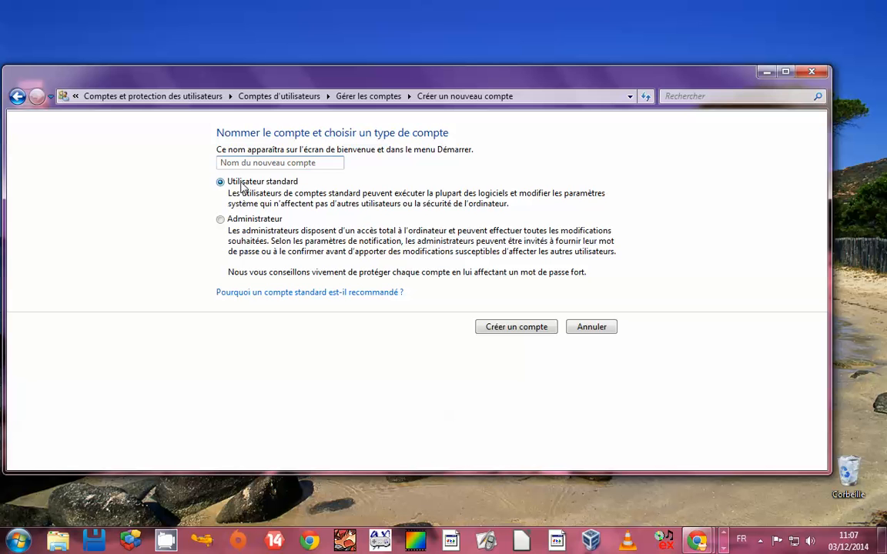
{"action": "type", "text": "amiq"}
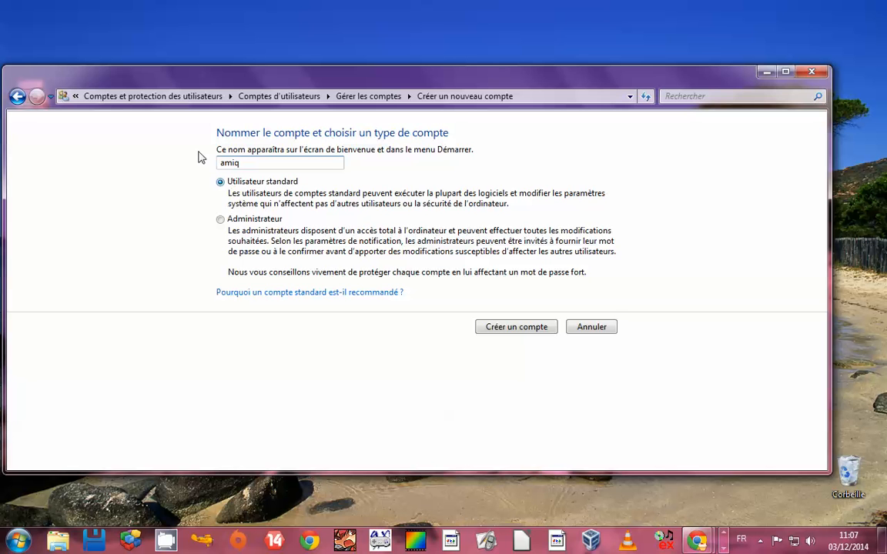
{"action": "key", "text": "BackSpace"}
{"action": "type", "text": "s"}
{"action": "left_click", "coordinate": [514, 327]}
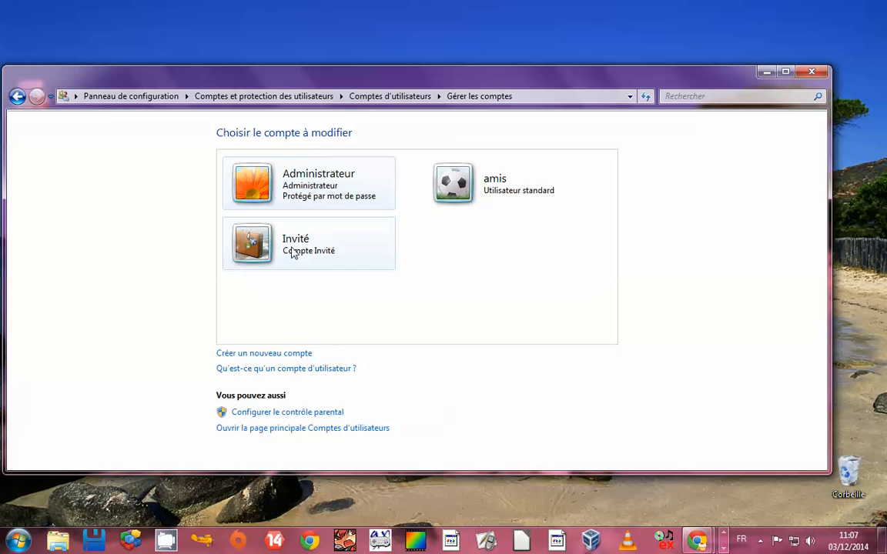
Look at the session options for switching user, logging off or locking the computer
{"action": "left_click", "coordinate": [17, 541]}
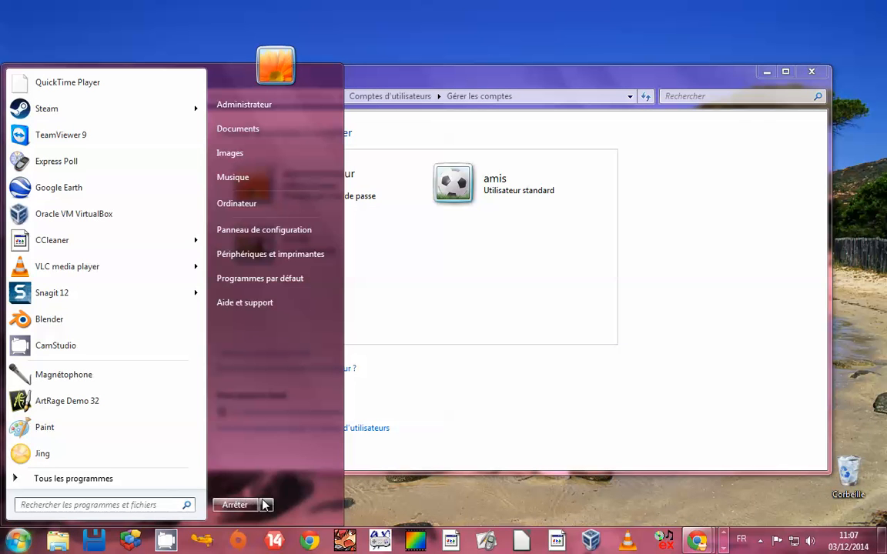
{"action": "mouse_move", "coordinate": [270, 511]}
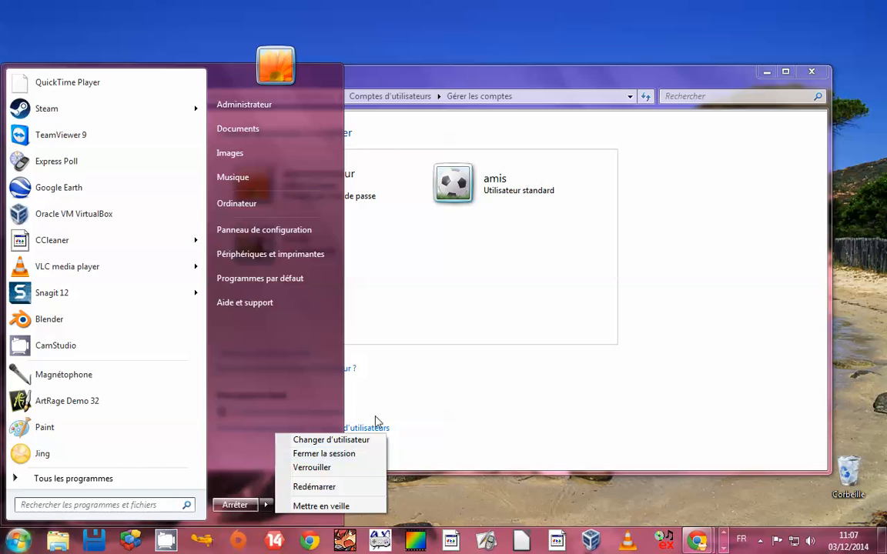
{"action": "left_click", "coordinate": [413, 334]}
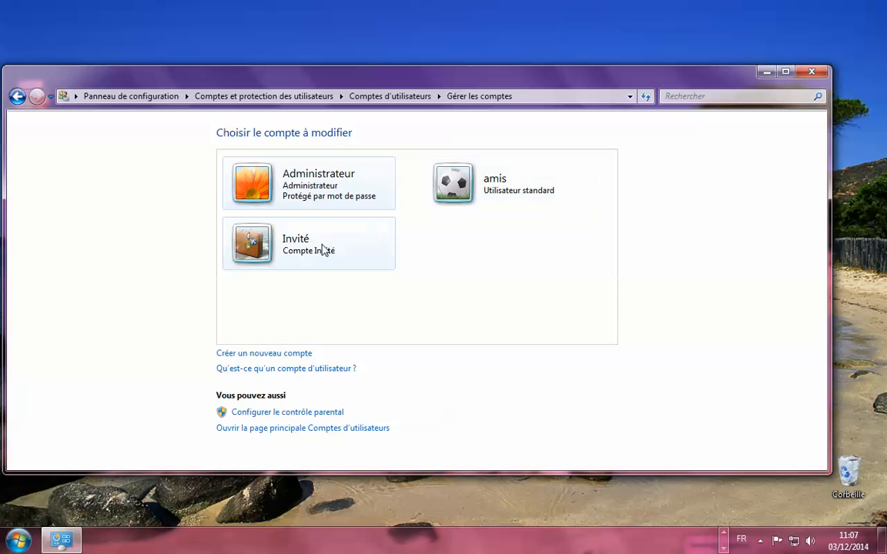
Examine the modification options offered for the new amis account, including password creation, and return to the account list
{"action": "left_click", "coordinate": [510, 180]}
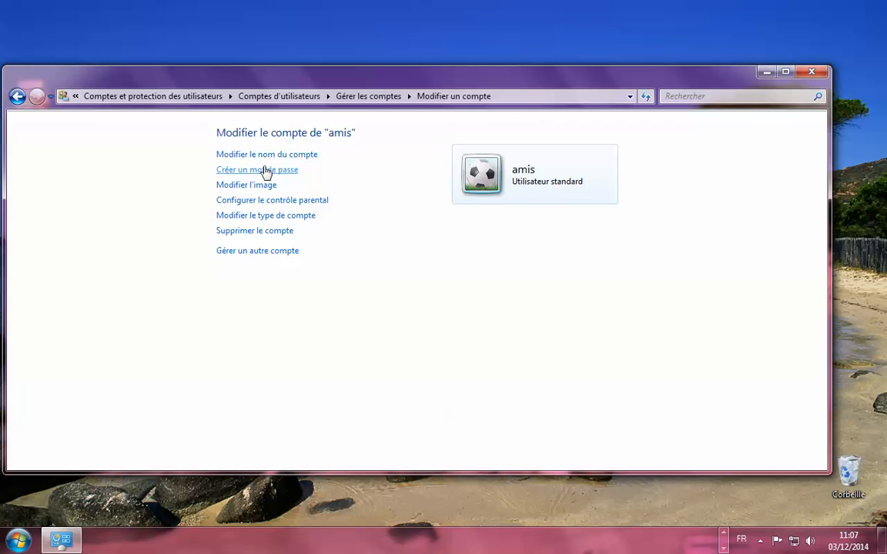
{"action": "left_click", "coordinate": [17, 96]}
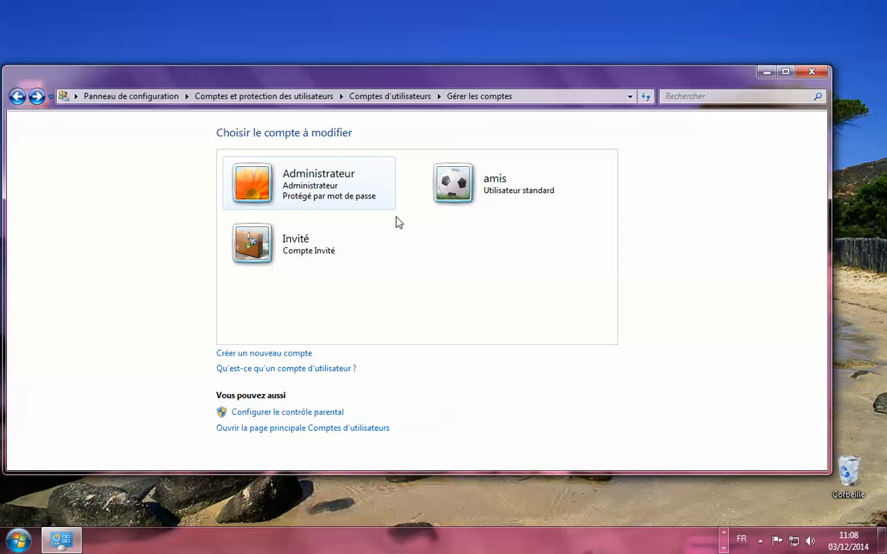
Review the power and session options again, such as Changer d'utilisateur, without choosing any
{"action": "left_click", "coordinate": [11, 542]}
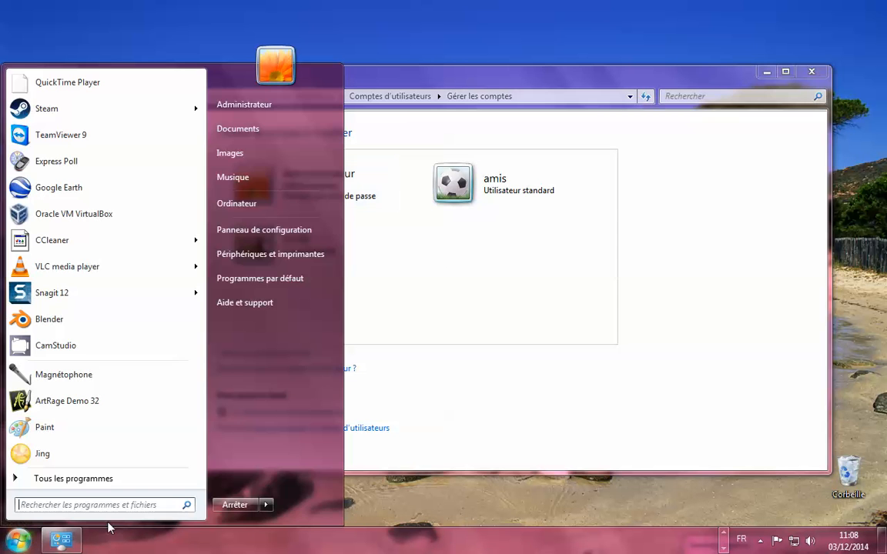
{"action": "mouse_move", "coordinate": [266, 507]}
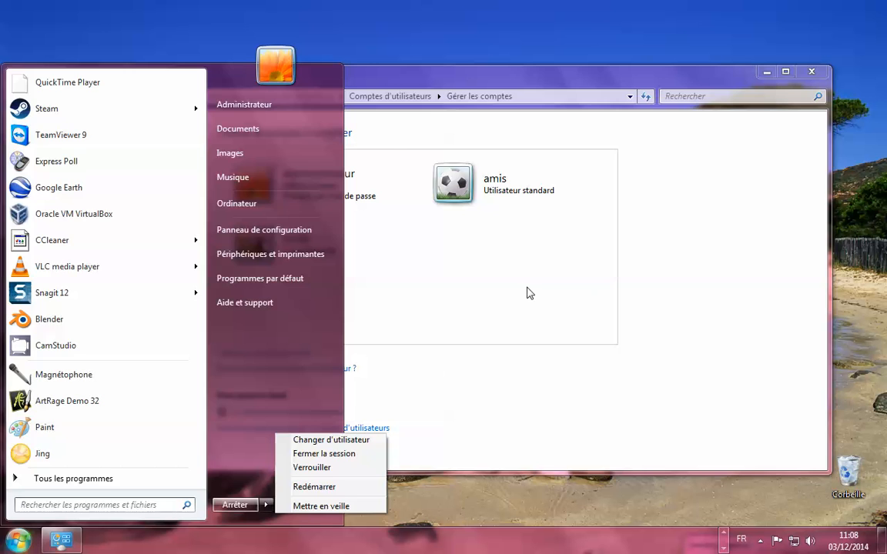
{"action": "left_click", "coordinate": [464, 259]}
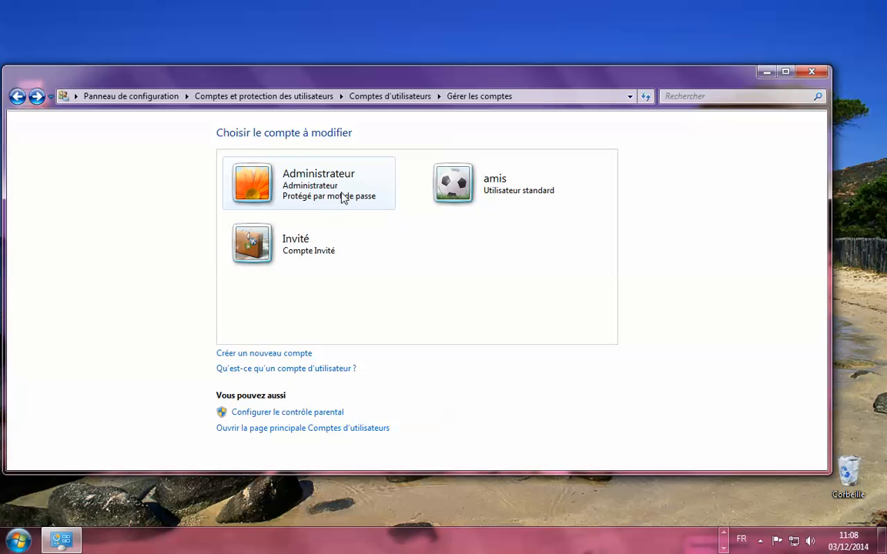
{"action": "left_click", "coordinate": [19, 542]}
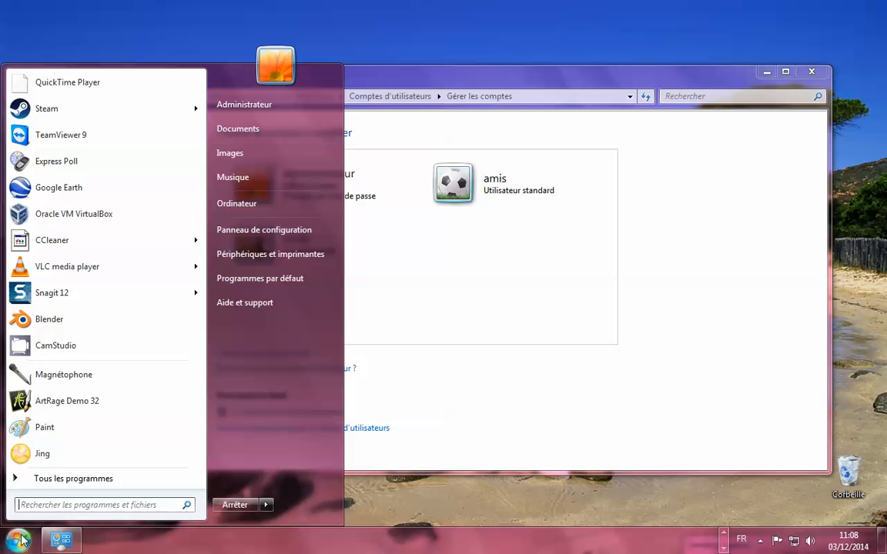
{"action": "left_click", "coordinate": [504, 308]}
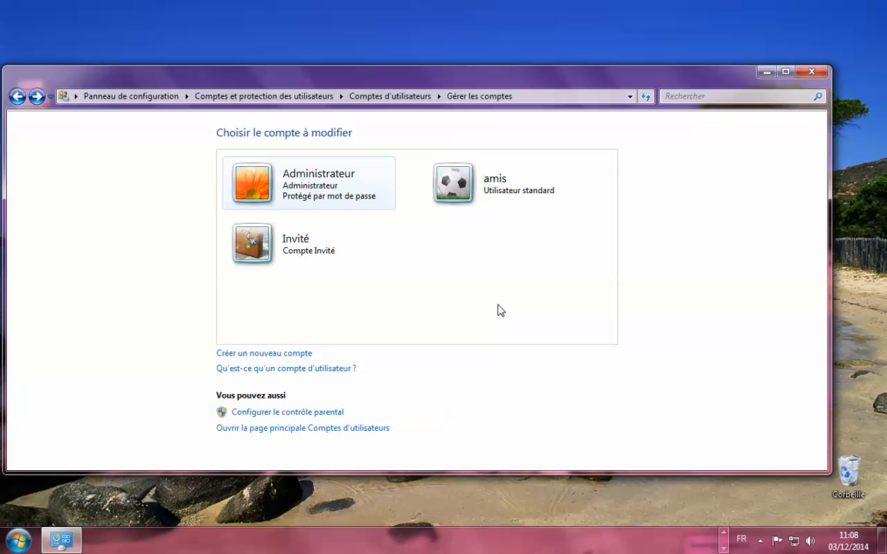